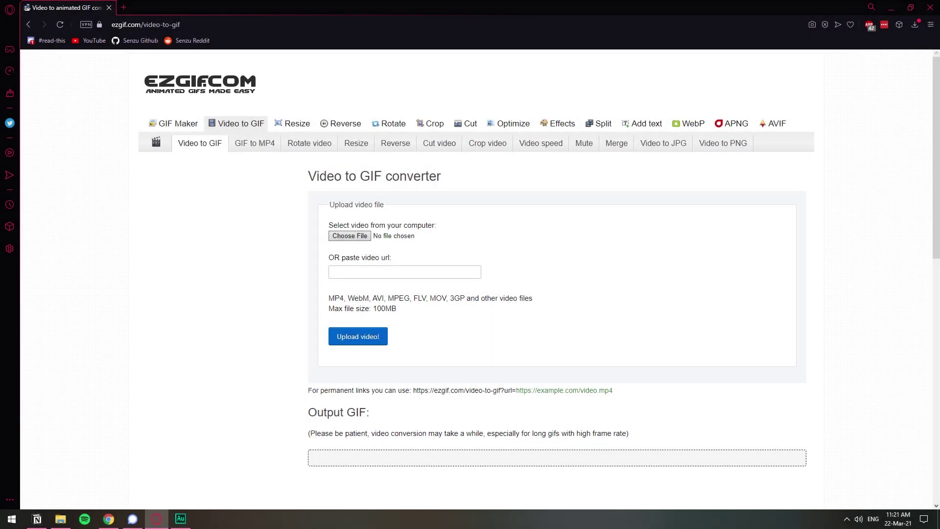
Step: Open the Downloads folder in File Explorer from the taskbar
{"action": "left_click", "coordinate": [61, 519]}
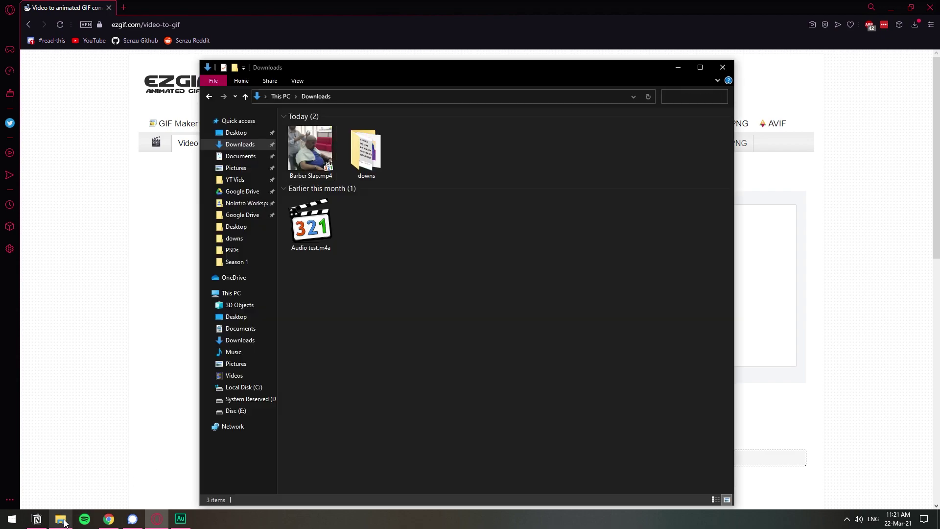
Step: Play Barber Slap.mp4 with sound, review its ending from about 15 seconds, then close the player
{"action": "left_click", "coordinate": [326, 164]}
{"action": "double_click", "coordinate": [329, 163]}
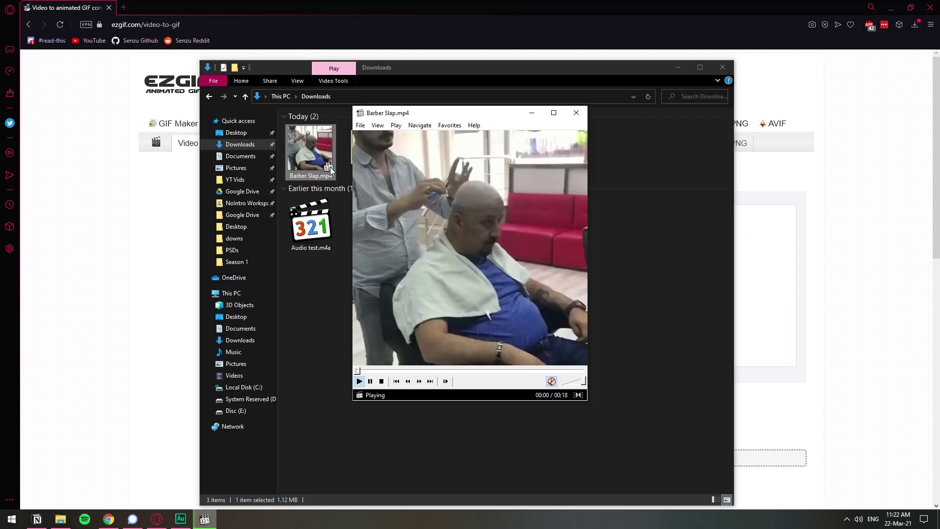
{"action": "left_click", "coordinate": [552, 382]}
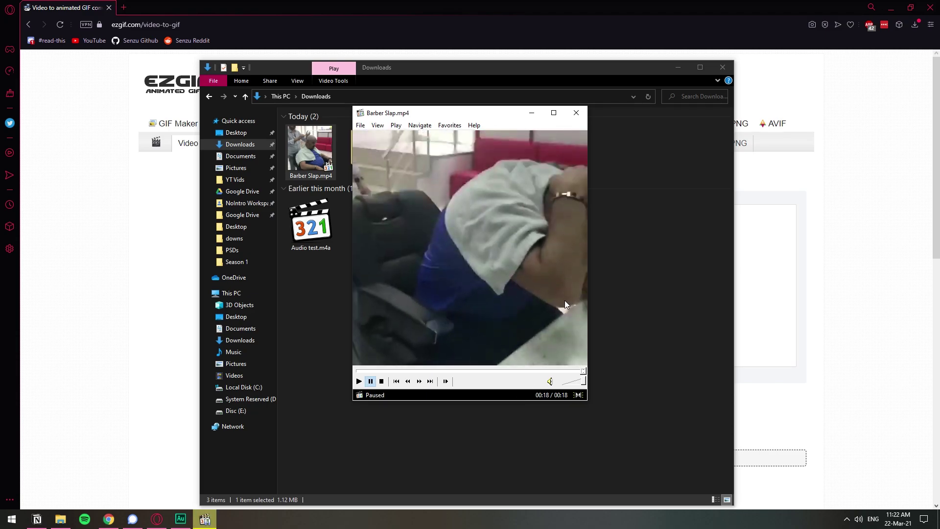
{"action": "left_click", "coordinate": [557, 371]}
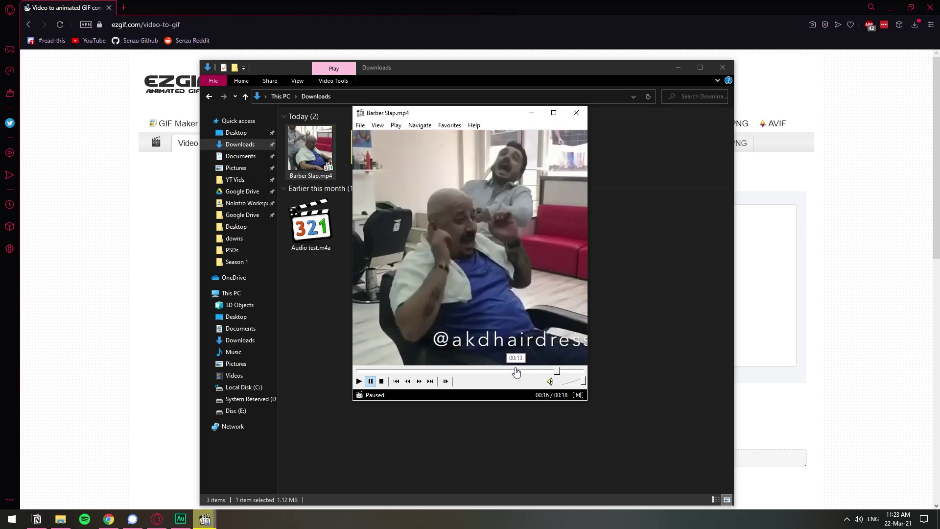
{"action": "left_click", "coordinate": [549, 371]}
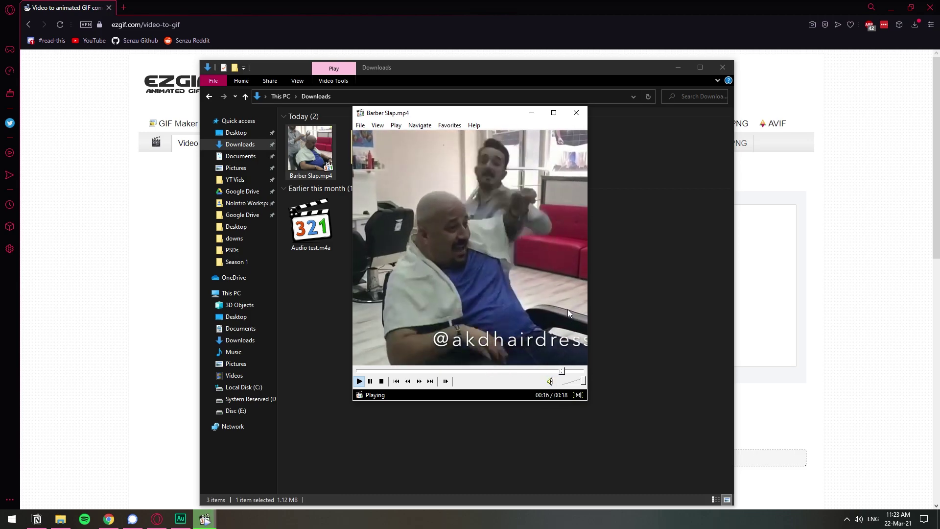
{"action": "left_click", "coordinate": [560, 298]}
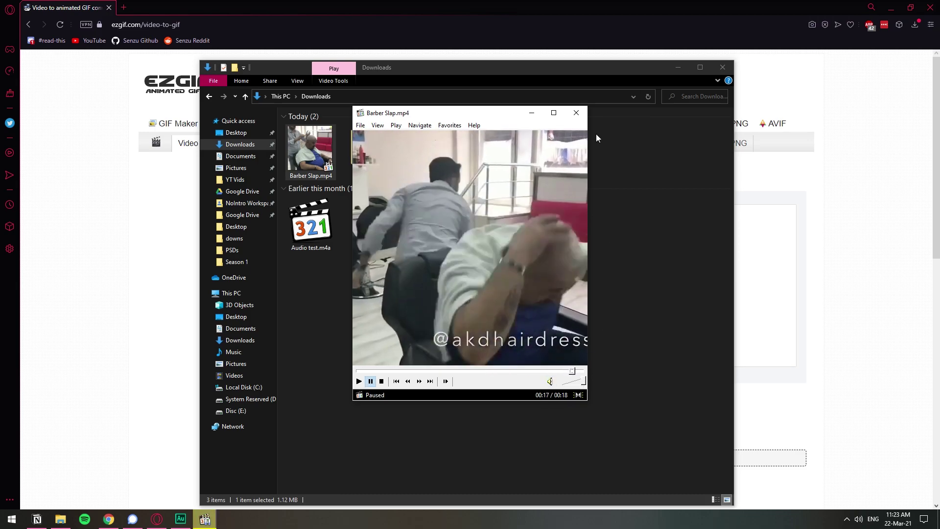
{"action": "left_click", "coordinate": [577, 114]}
{"action": "left_click", "coordinate": [746, 220]}
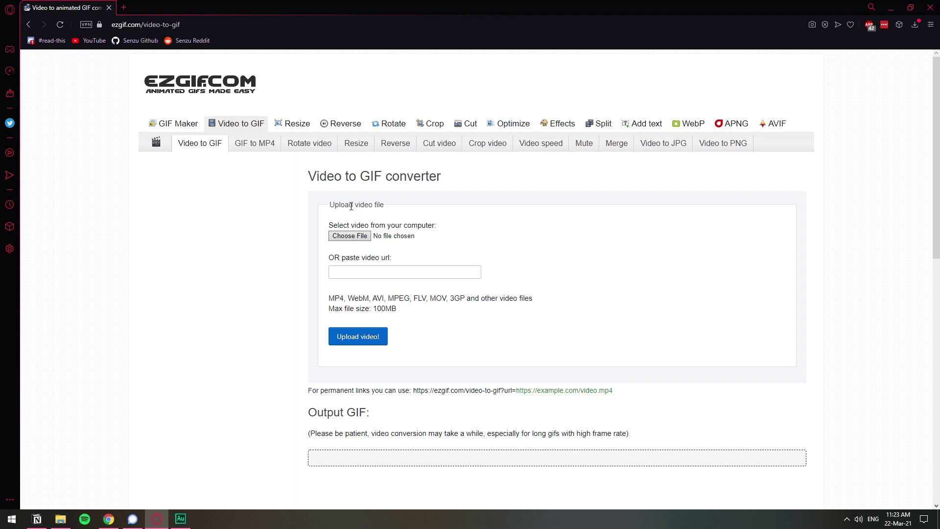
Step: Pick Barber Slap.mp4 from Downloads and upload it to the video-to-GIF converter
{"action": "left_click", "coordinate": [352, 236]}
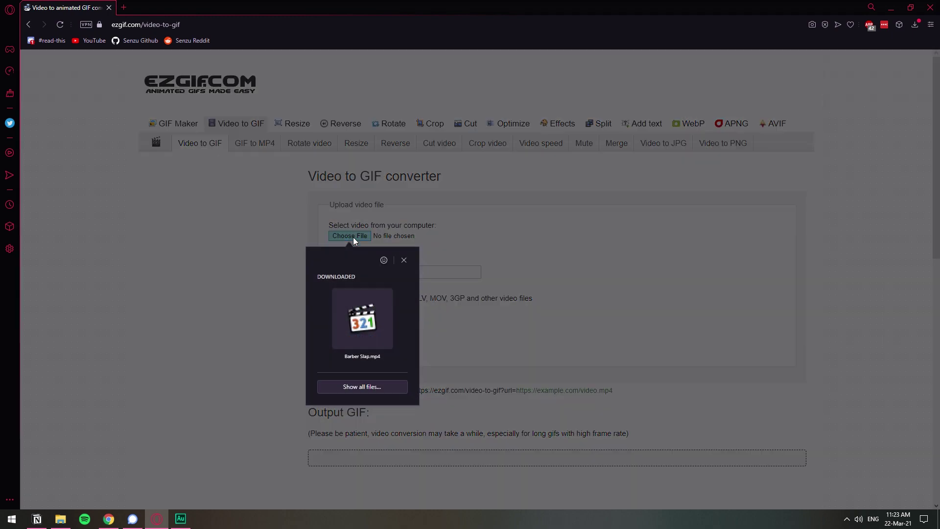
{"action": "left_click", "coordinate": [368, 386]}
{"action": "left_click", "coordinate": [132, 97]}
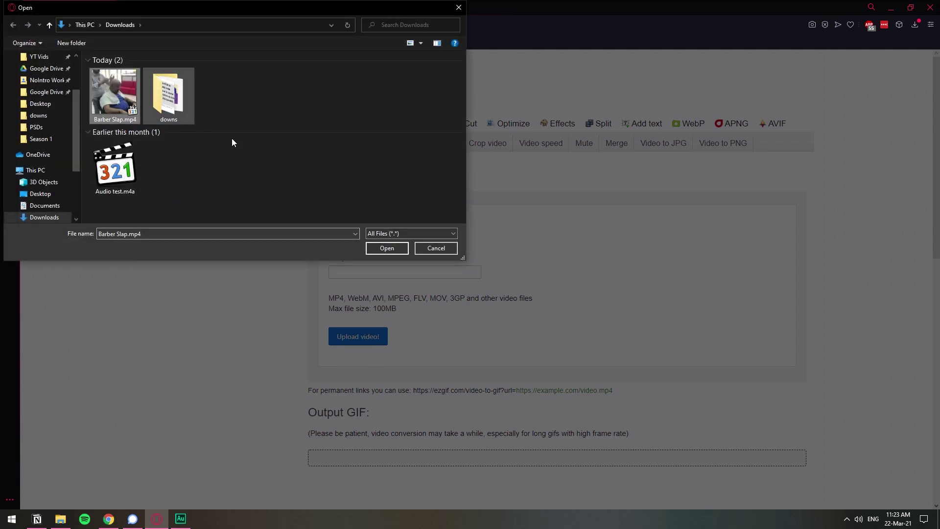
{"action": "left_click", "coordinate": [387, 249]}
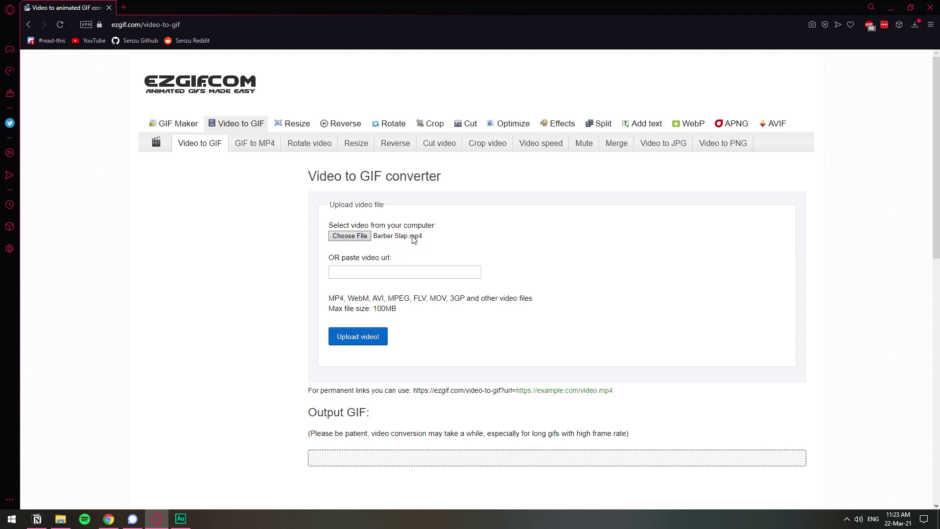
{"action": "left_click", "coordinate": [363, 340]}
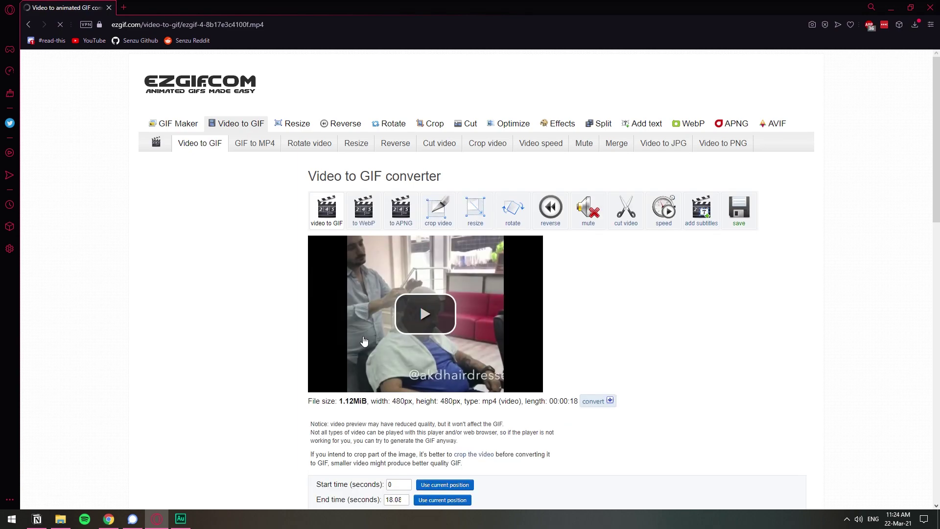
{"action": "scroll", "coordinate": [682, 308], "scroll_direction": "down", "scroll_amount": 2}
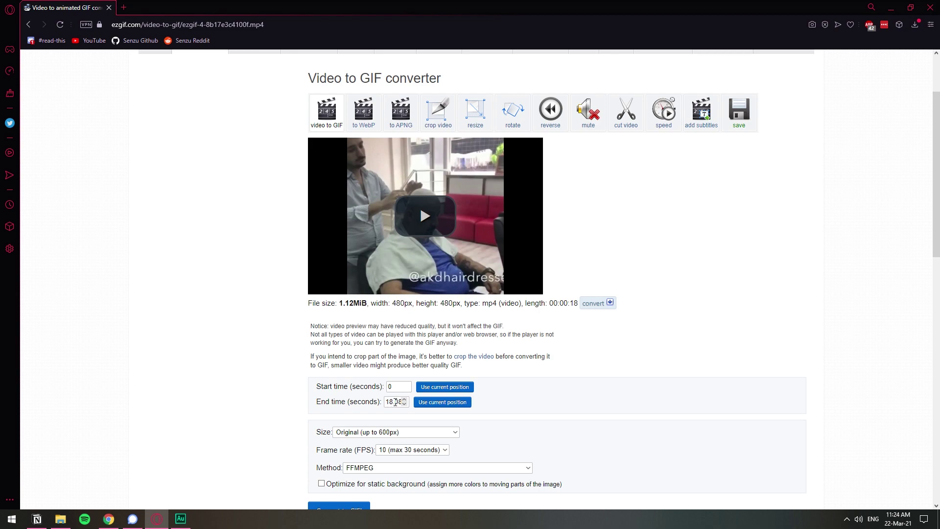
Step: Select the Start time (seconds) value so it can be replaced with 15
{"action": "double_click", "coordinate": [398, 390]}
{"action": "type", "text": "15"}
{"action": "scroll", "coordinate": [526, 345], "scroll_direction": "down", "scroll_amount": 1}
{"action": "scroll", "coordinate": [526, 338], "scroll_direction": "up", "scroll_amount": 2}
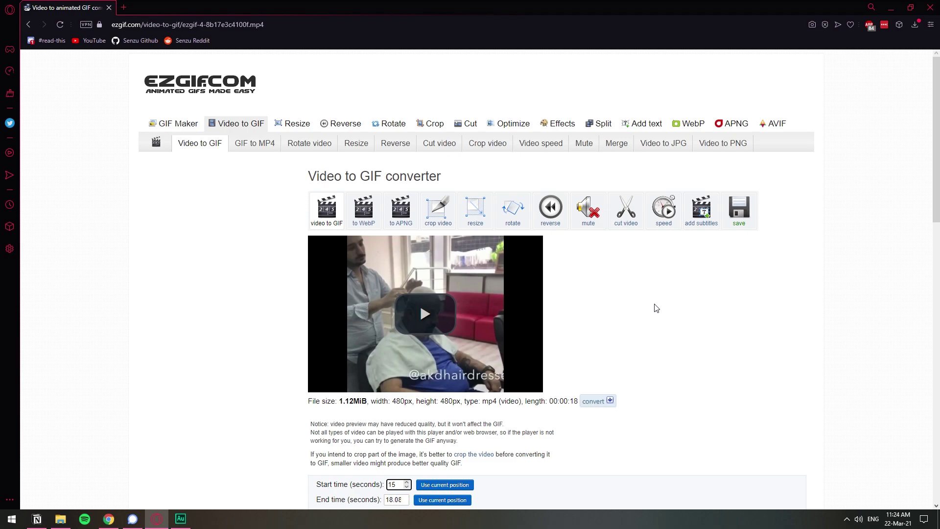
{"action": "scroll", "coordinate": [654, 307], "scroll_direction": "down", "scroll_amount": 2}
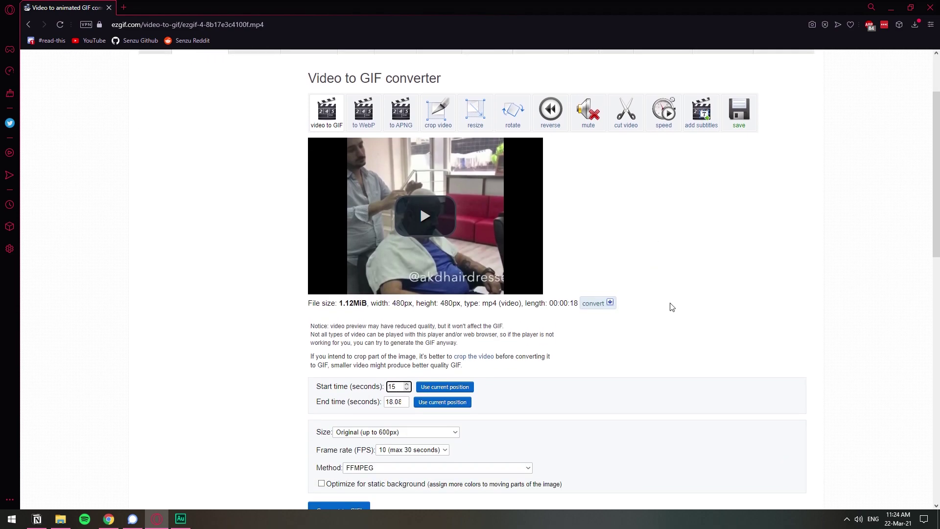
{"action": "scroll", "coordinate": [670, 307], "scroll_direction": "down", "scroll_amount": 2}
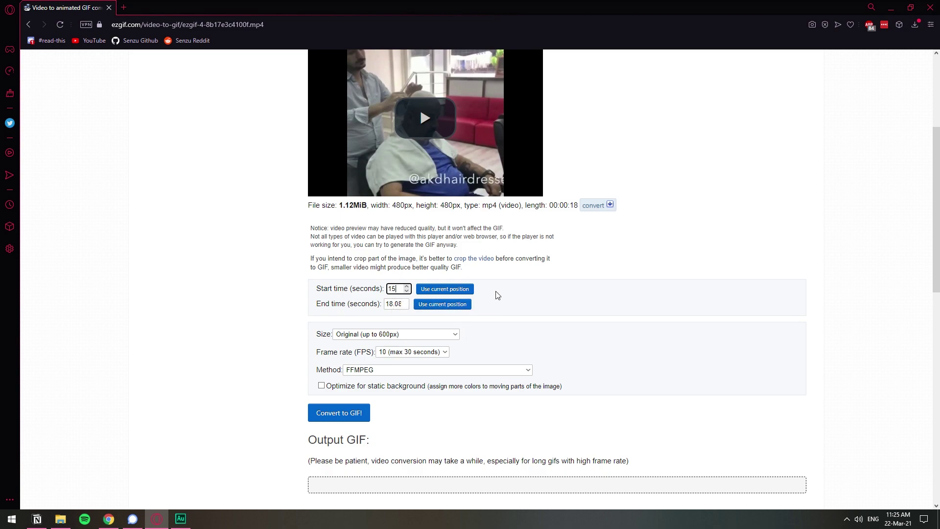
{"action": "scroll", "coordinate": [445, 341], "scroll_direction": "down", "scroll_amount": 2}
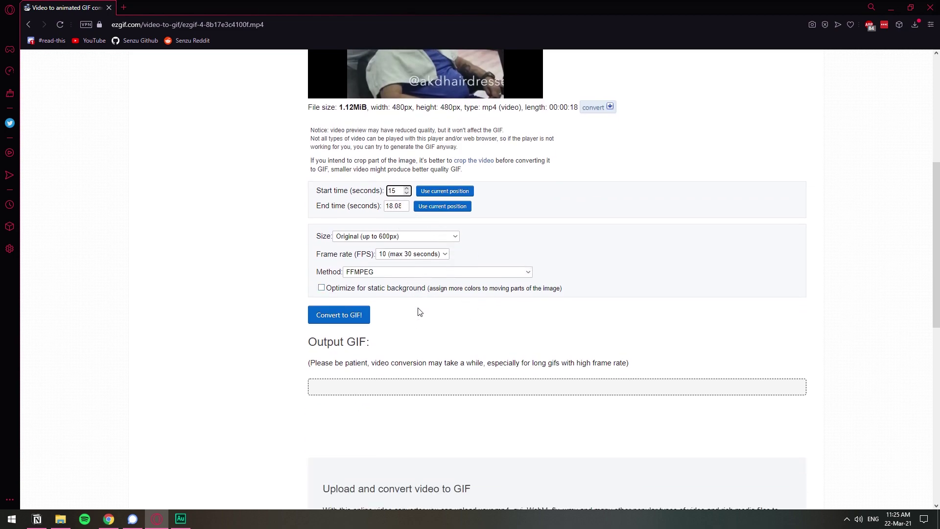
Step: Convert the trimmed clip to a GIF and save it to Downloads as barbaersleosp.gif
{"action": "left_click", "coordinate": [336, 318]}
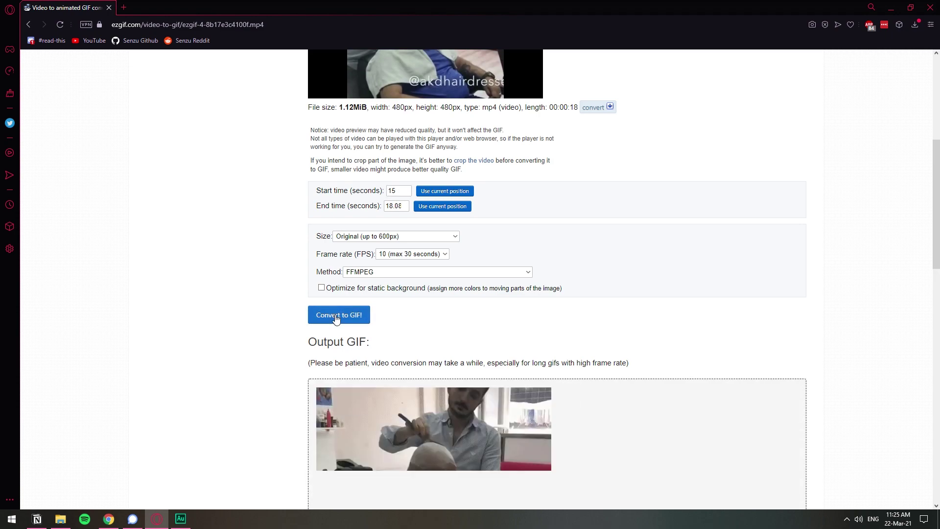
{"action": "scroll", "coordinate": [324, 316], "scroll_direction": "down", "scroll_amount": 1}
{"action": "scroll", "coordinate": [321, 316], "scroll_direction": "down", "scroll_amount": 2}
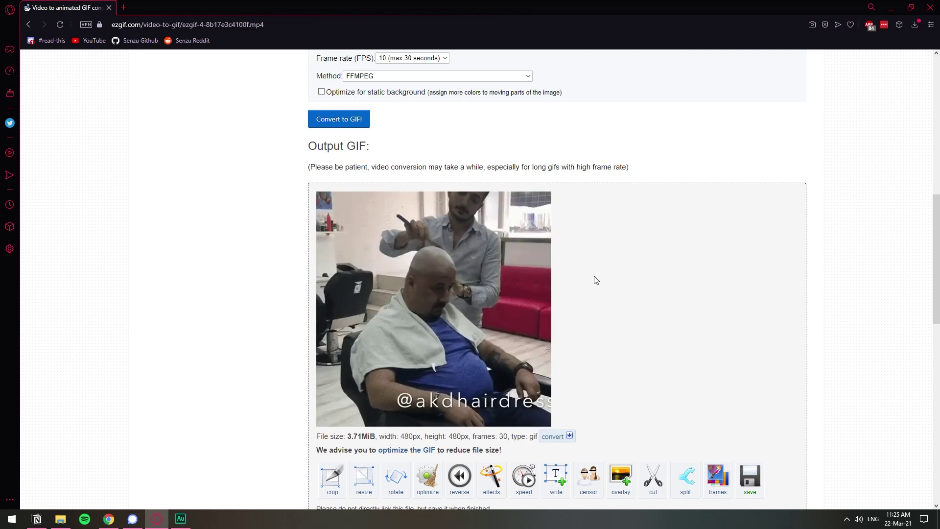
{"action": "right_click", "coordinate": [465, 288]}
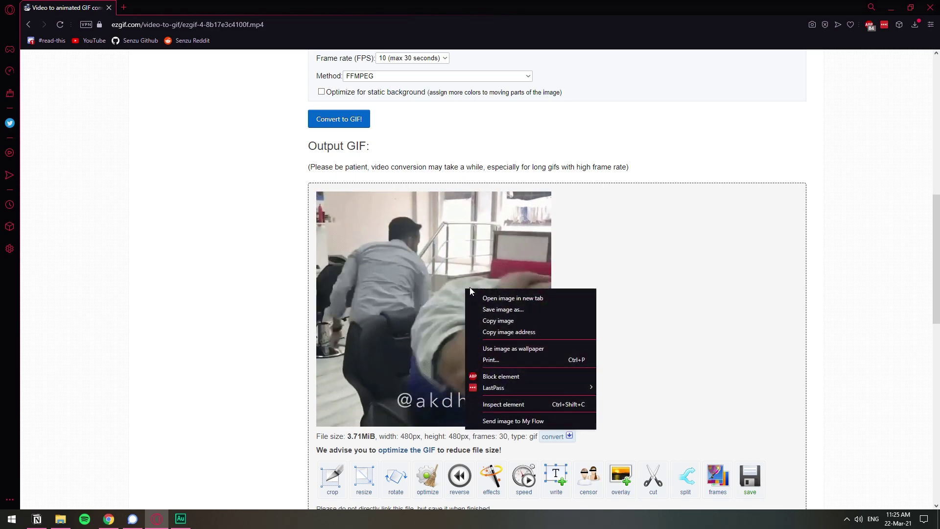
{"action": "left_click", "coordinate": [496, 308]}
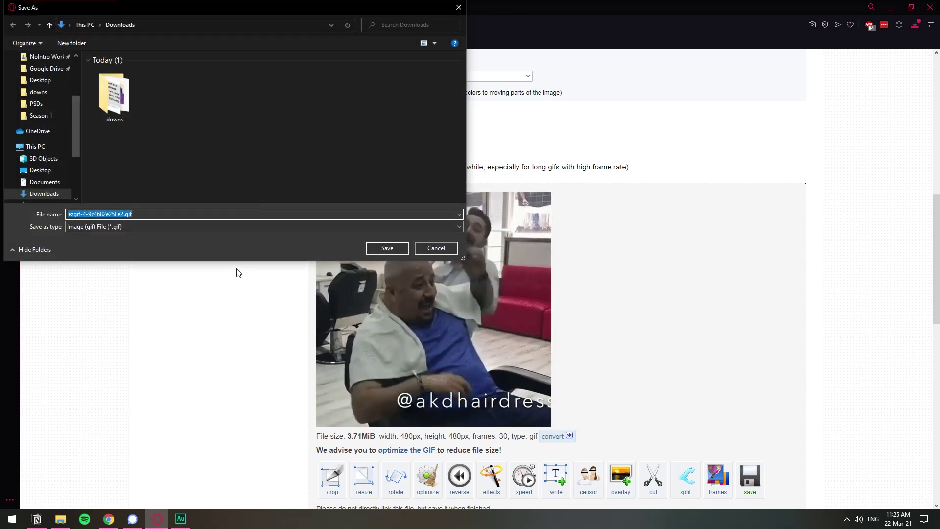
{"action": "left_click", "coordinate": [124, 213]}
{"action": "left_click_drag", "start_coordinate": [125, 214], "coordinate": [67, 214]}
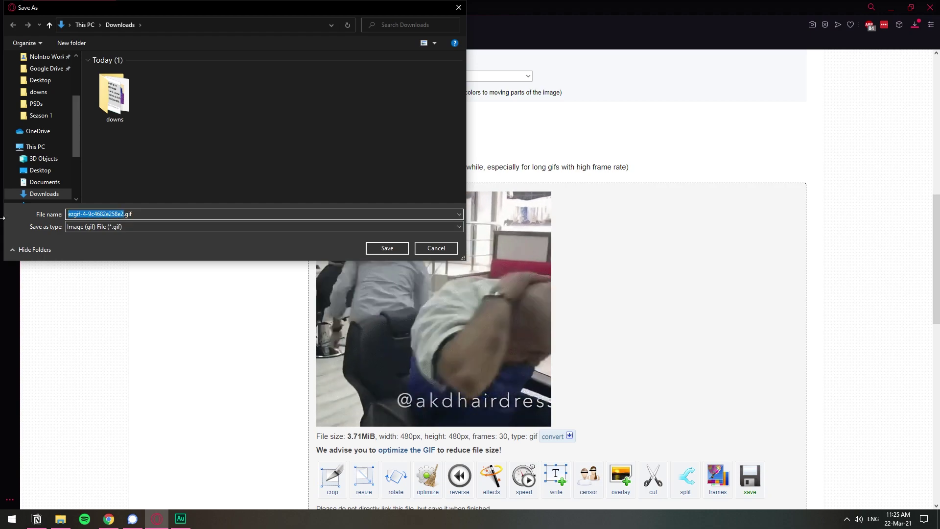
{"action": "type", "text": "barbaersleo"}
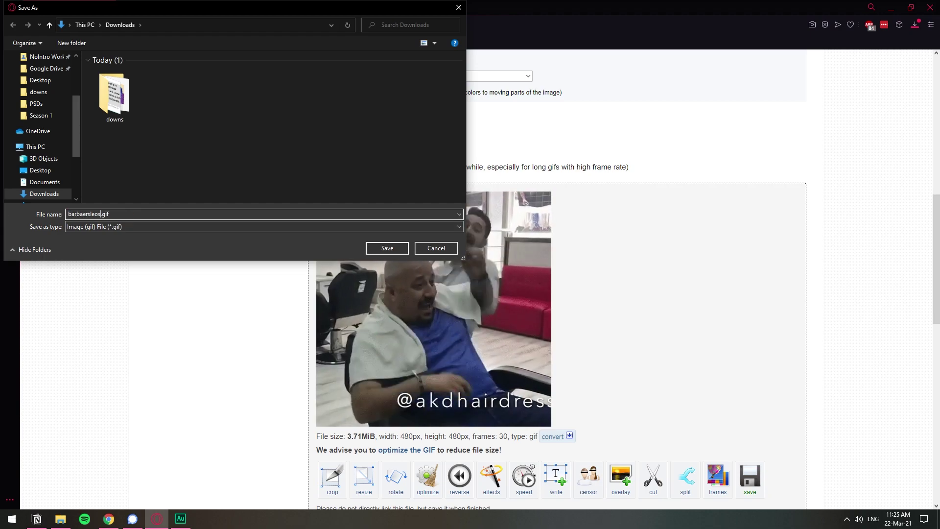
{"action": "type", "text": "sp"}
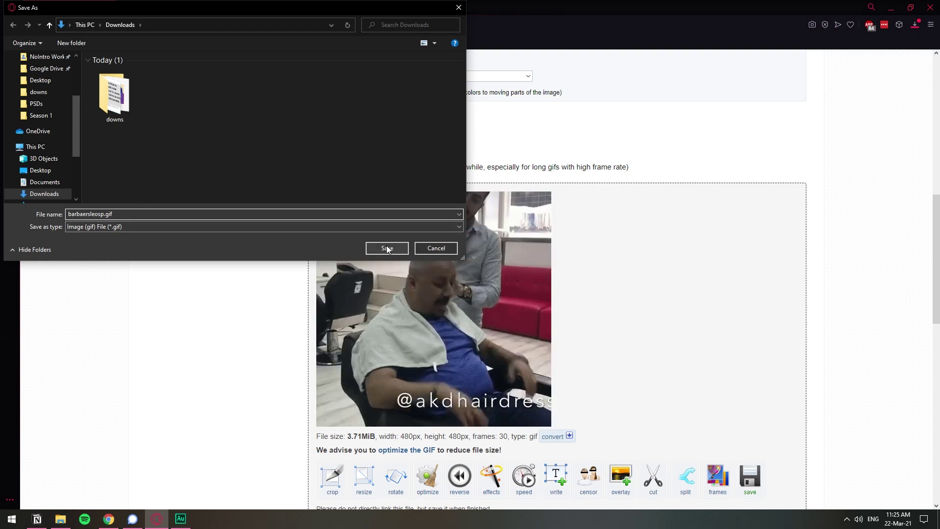
{"action": "left_click", "coordinate": [388, 245]}
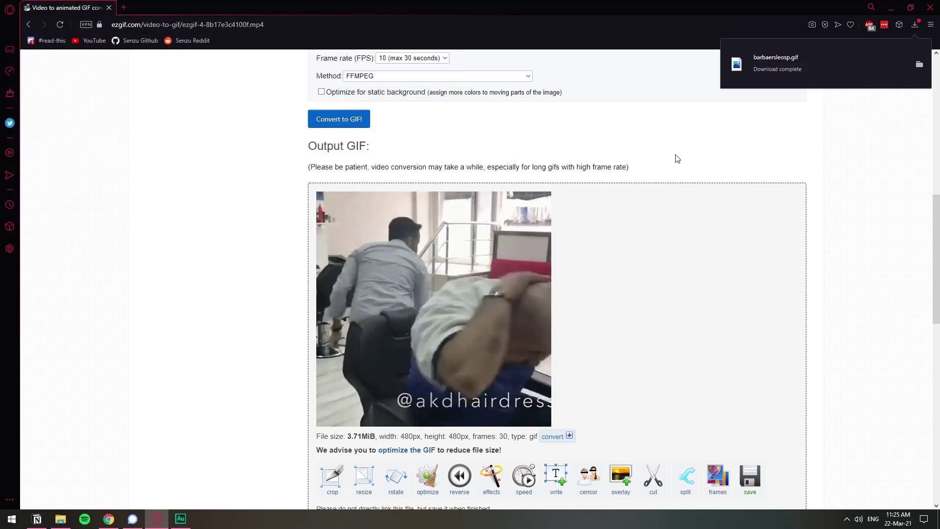
Step: Load discord.com in a new tab and open Discord in the browser
{"action": "left_click", "coordinate": [124, 7]}
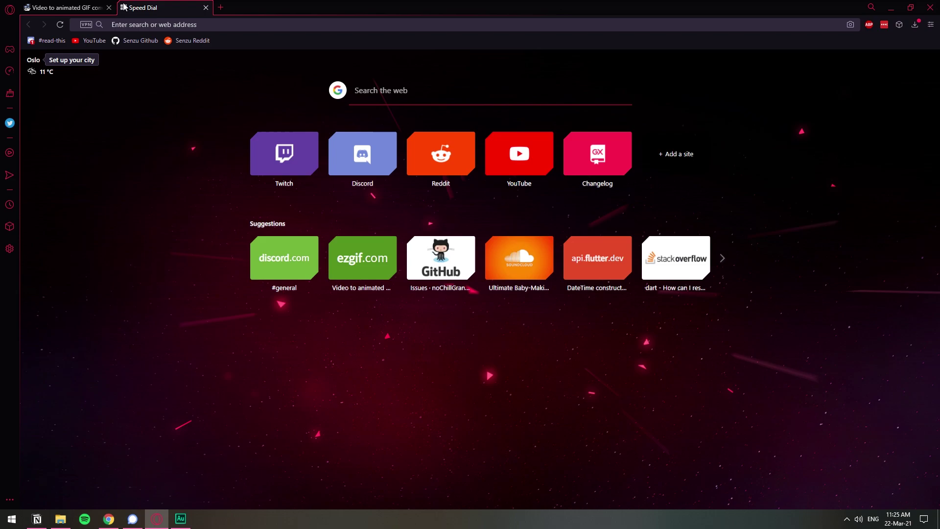
{"action": "type", "text": "discord.com"}
{"action": "key", "text": "Return"}
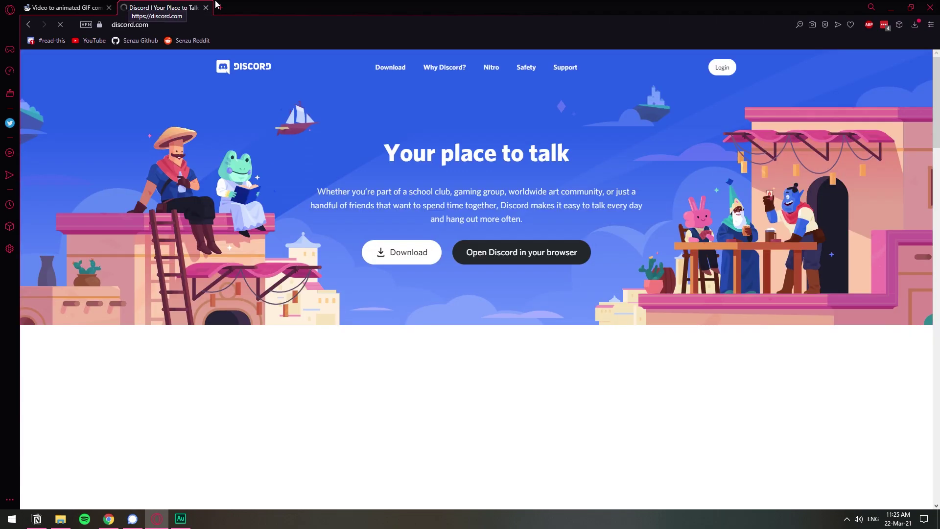
{"action": "left_click", "coordinate": [719, 67]}
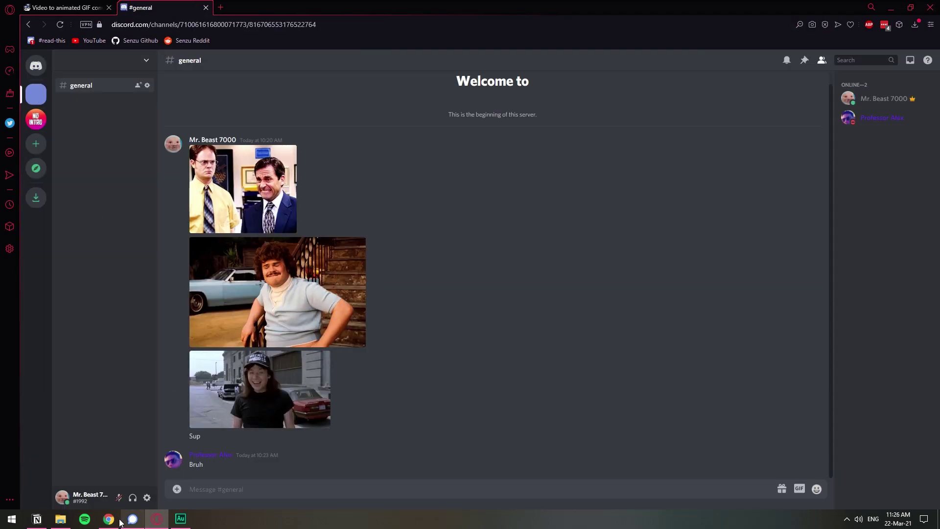
Step: Place the Downloads window beside Discord and start a new text channel from the sidebar
{"action": "left_click", "coordinate": [66, 521]}
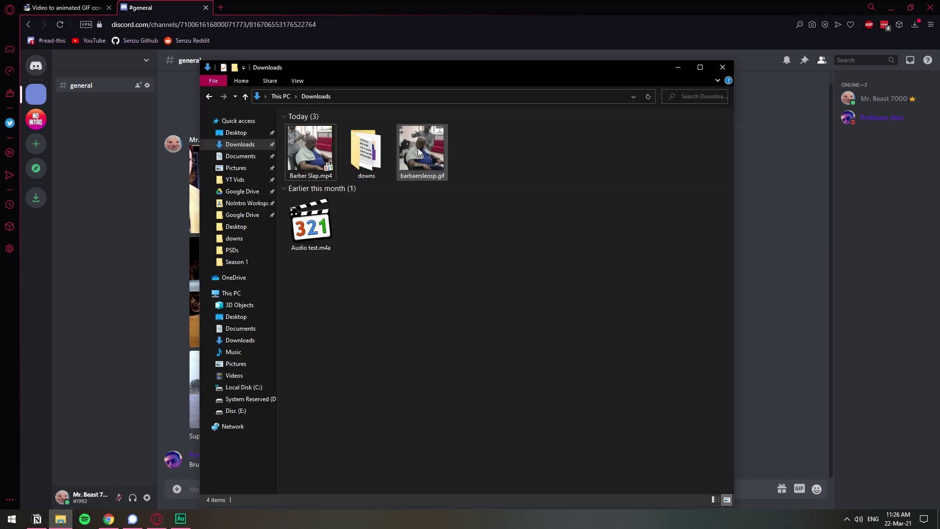
{"action": "left_click_drag", "start_coordinate": [475, 68], "coordinate": [622, 50]}
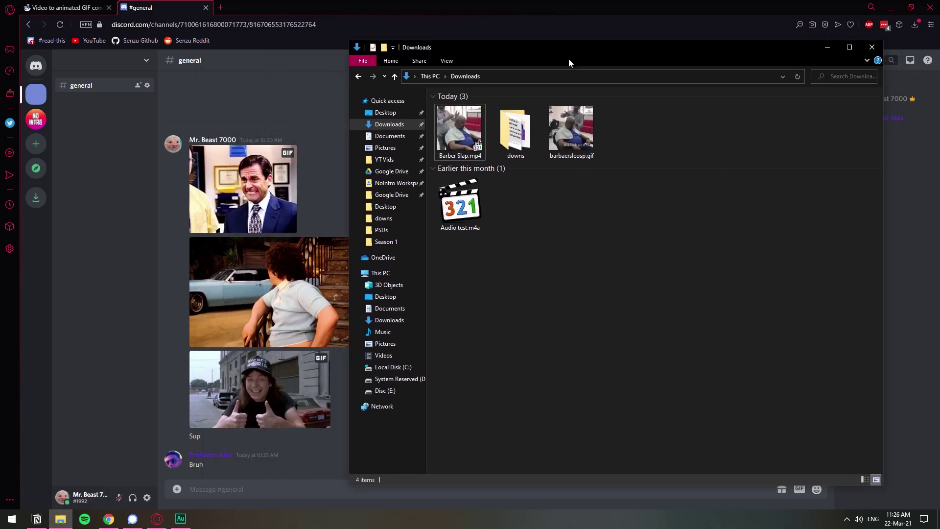
{"action": "left_click", "coordinate": [107, 140]}
{"action": "right_click", "coordinate": [106, 144]}
{"action": "left_click", "coordinate": [142, 168]}
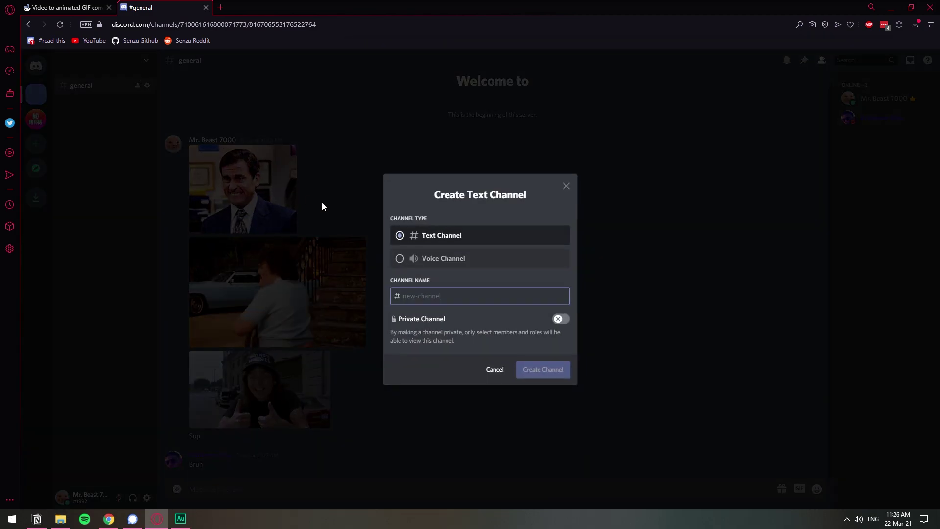
{"action": "type", "text": "dsdc"}
Step: Create the dsdc channel, then drag barbaersleosp.gif from Downloads into it and upload
{"action": "left_click", "coordinate": [545, 372]}
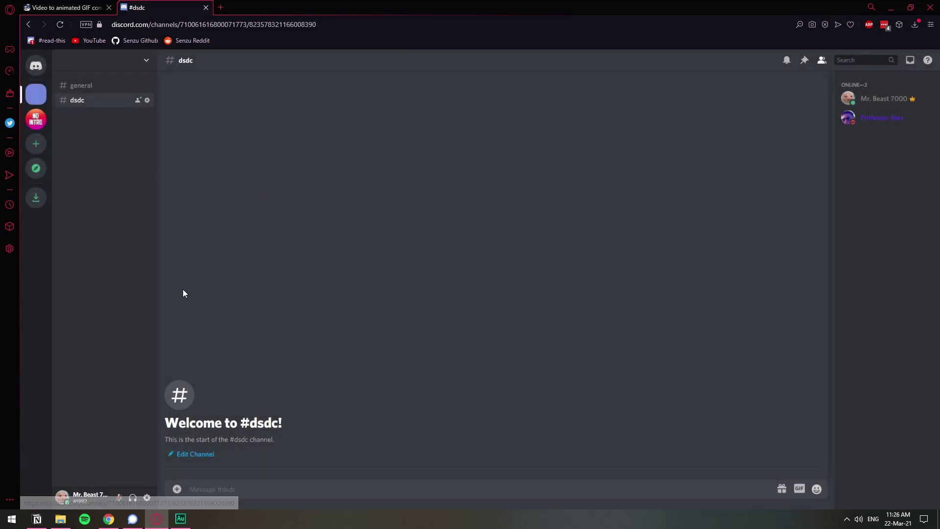
{"action": "left_click", "coordinate": [60, 519]}
{"action": "left_click_drag", "start_coordinate": [572, 133], "coordinate": [306, 472]}
{"action": "left_click", "coordinate": [566, 333]}
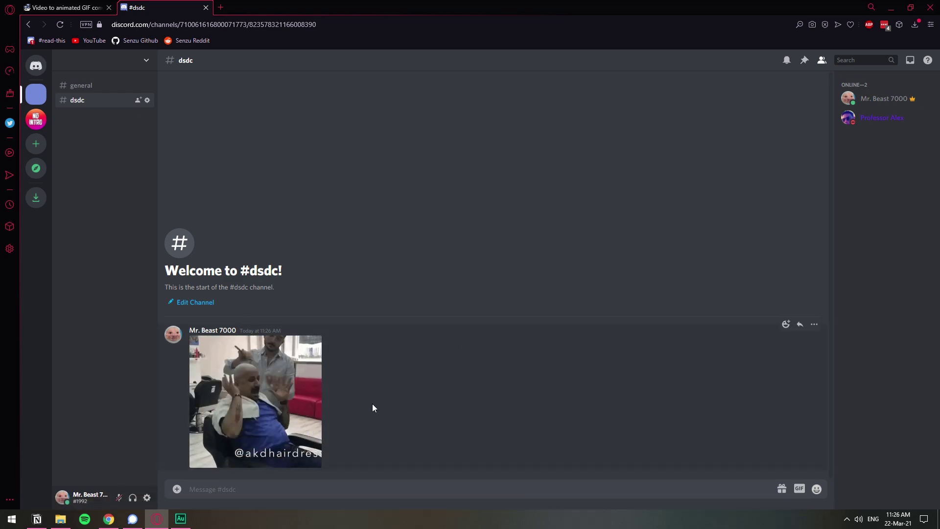
{"action": "mouse_move", "coordinate": [492, 398]}
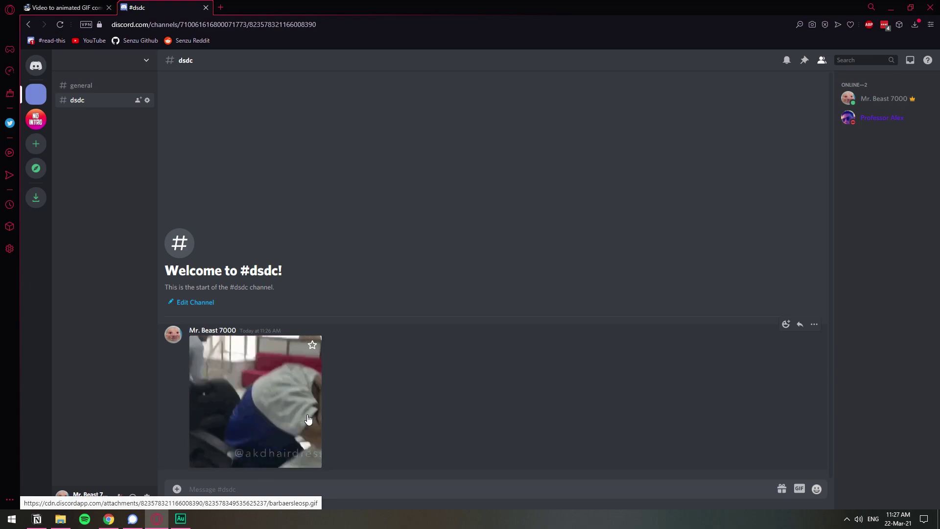
Step: Open the GIF picker from the dsdc channel's message bar
{"action": "left_click", "coordinate": [800, 489]}
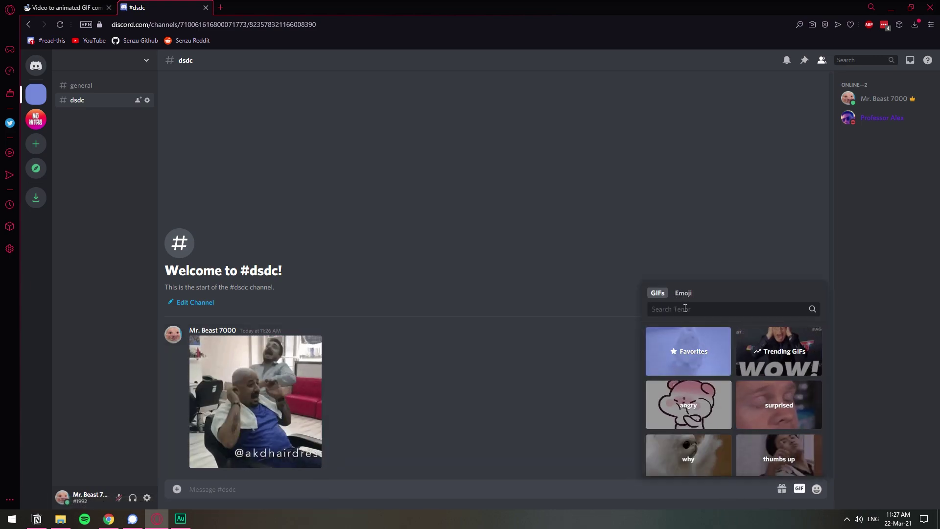